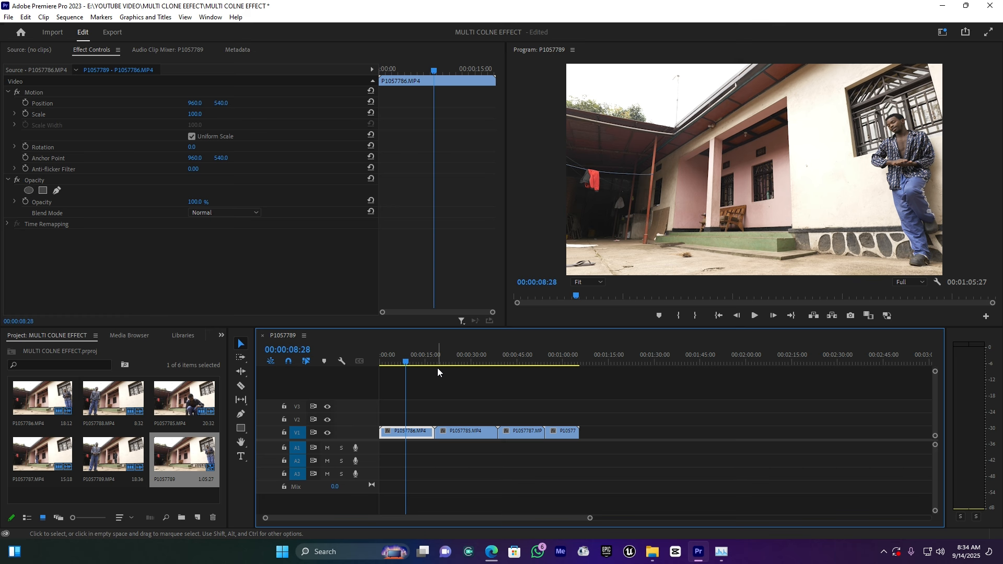
Review the four clips in the sequence to check where the subject stands or sits in each shot
click(400, 360)
drag(398, 360, 391, 360)
key(space)
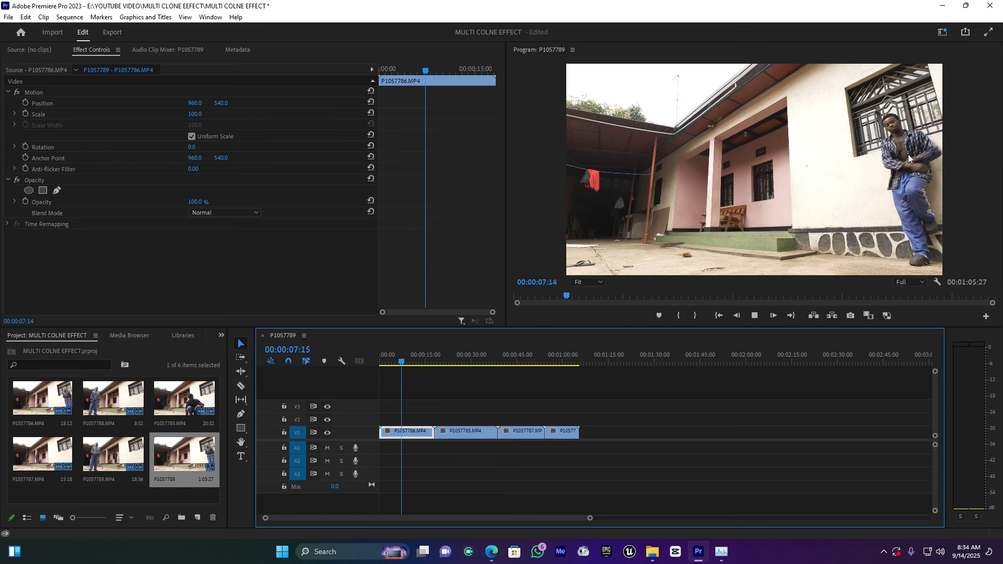
click(447, 357)
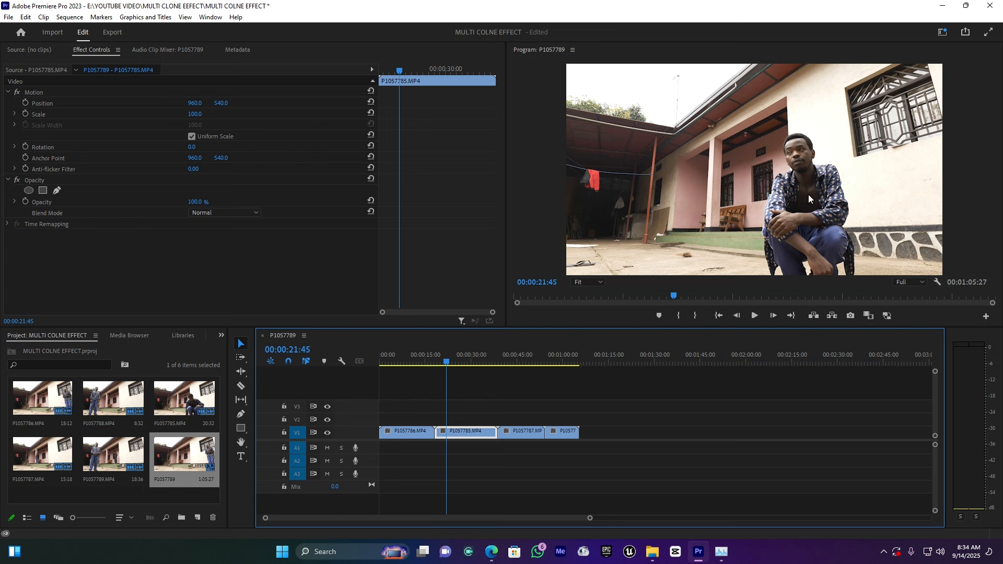
click(510, 361)
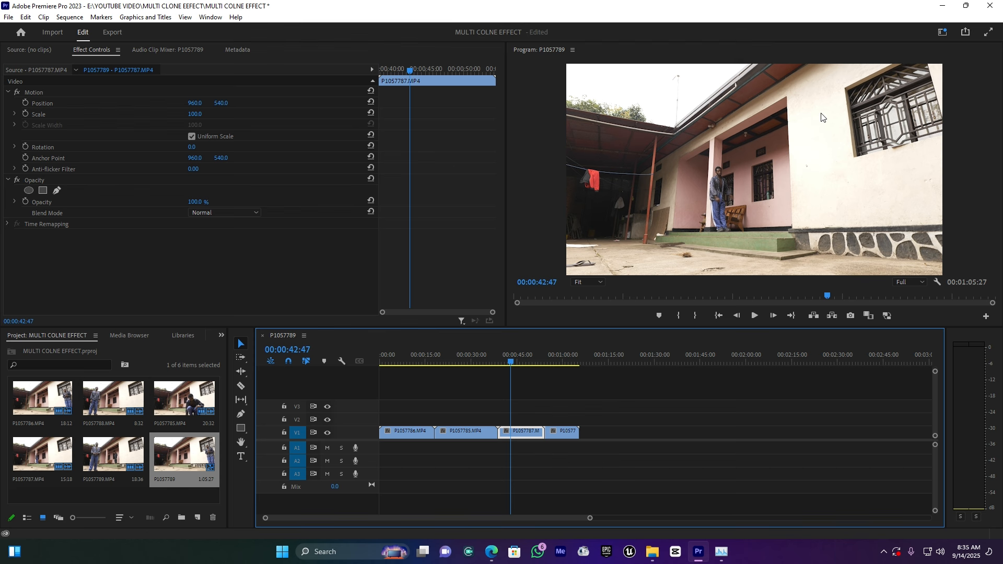
click(551, 360)
click(556, 360)
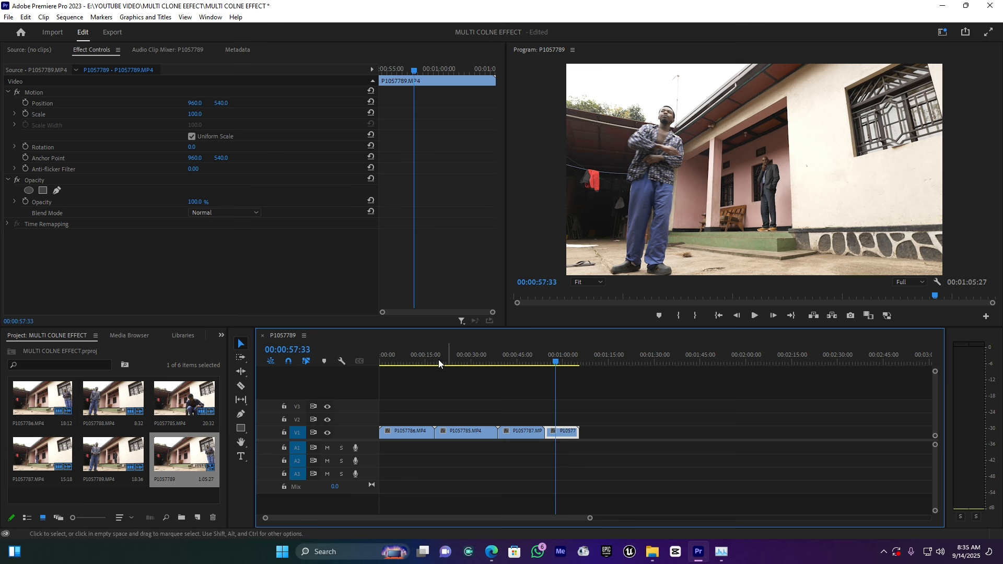
click(396, 357)
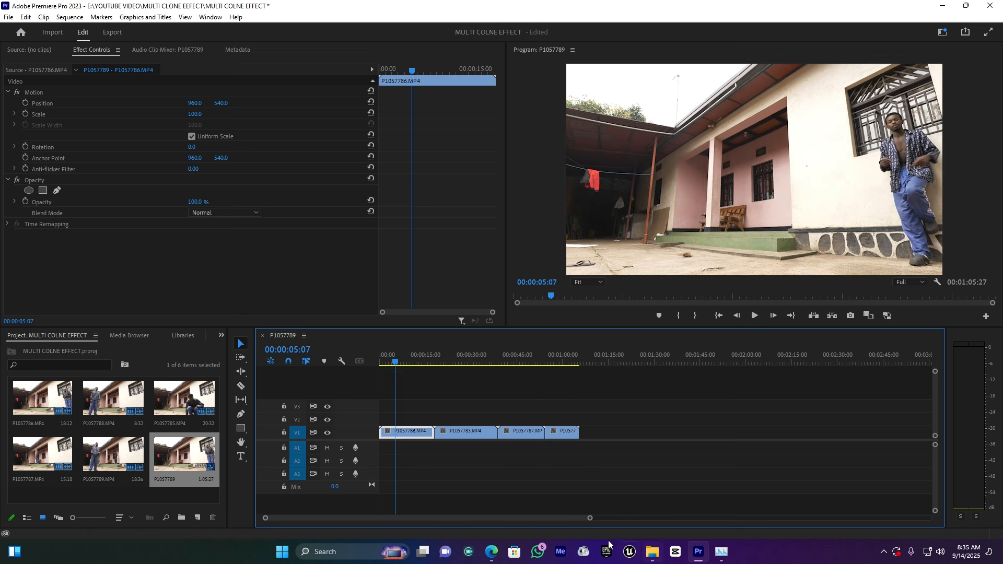
Move P1057785.MP4 to the start of V2 above P1057786.MP4 and trim its end to match the clip below
drag(589, 521, 520, 519)
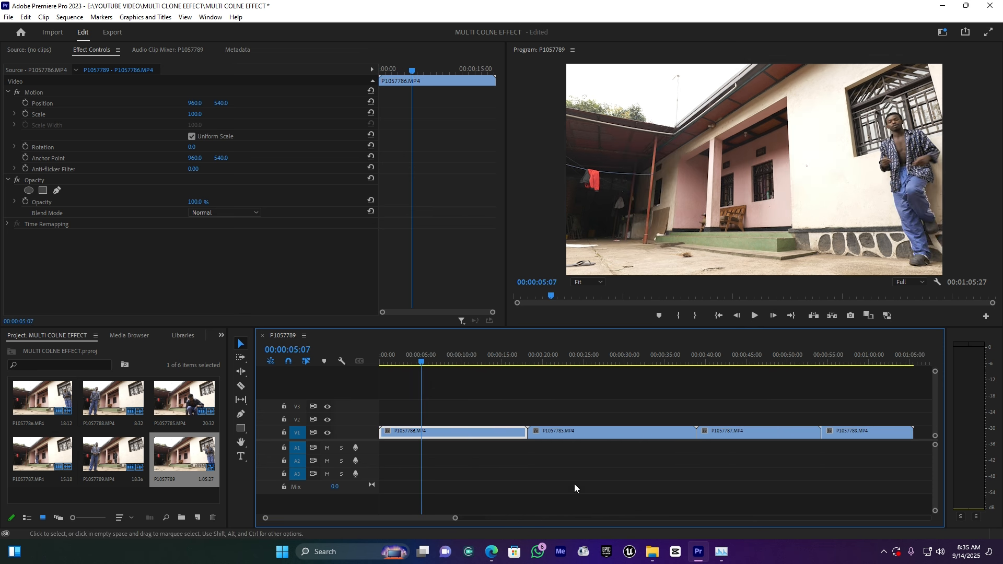
drag(570, 433, 415, 421)
drag(547, 417, 527, 416)
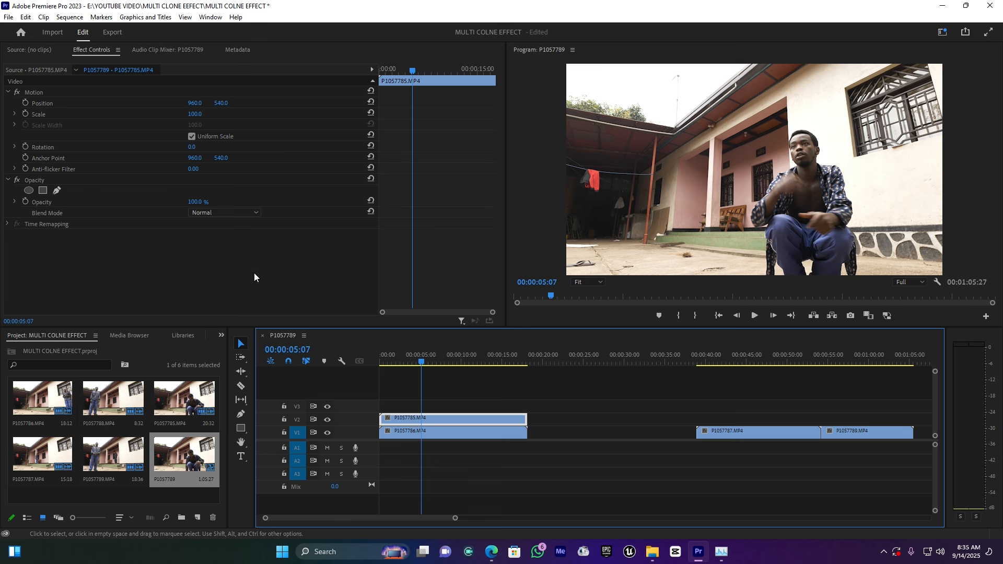
Lower the opacity of P1057785.MP4 on V2 to 48% and preview both overlaid shots
drag(195, 202, 171, 201)
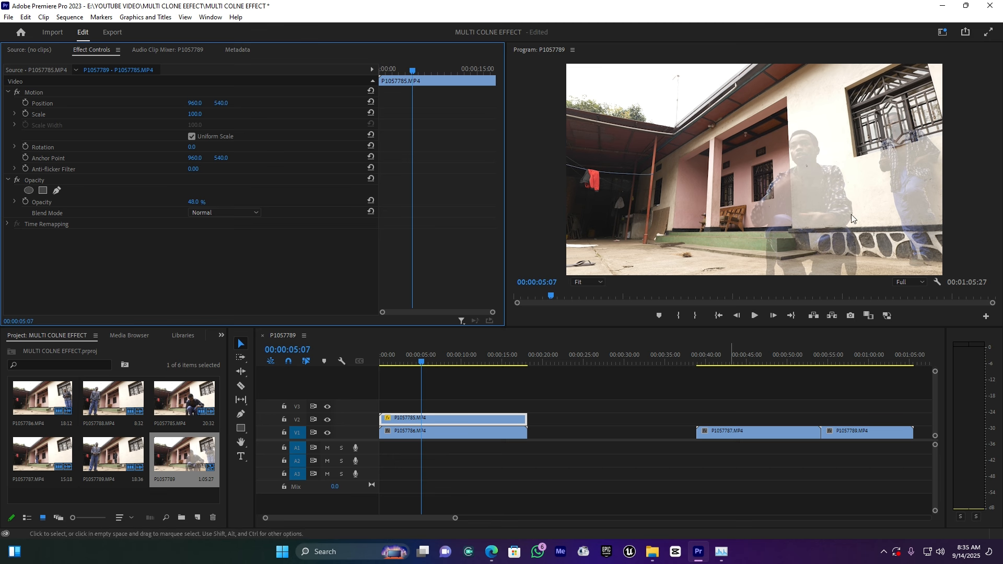
key(space)
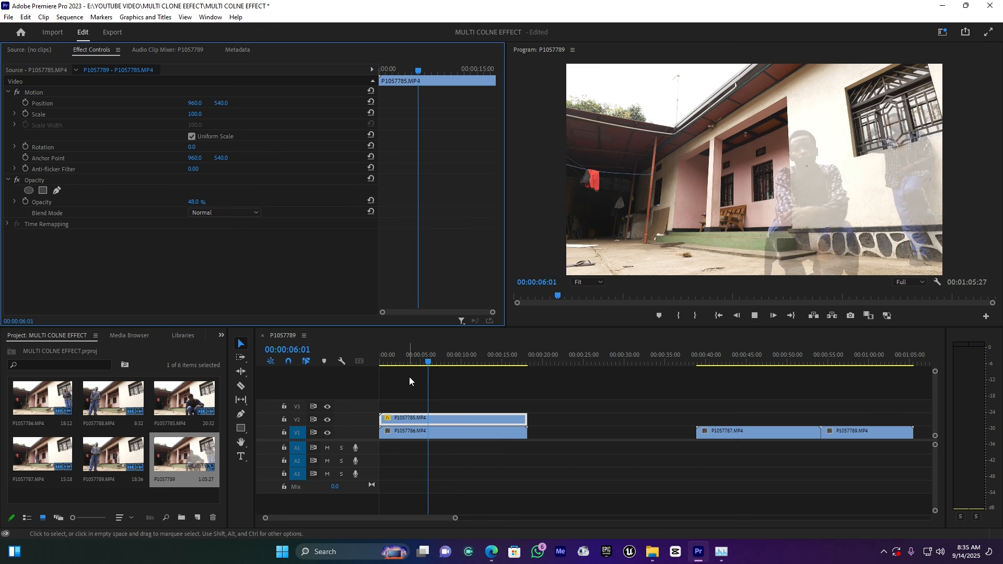
drag(438, 361, 402, 358)
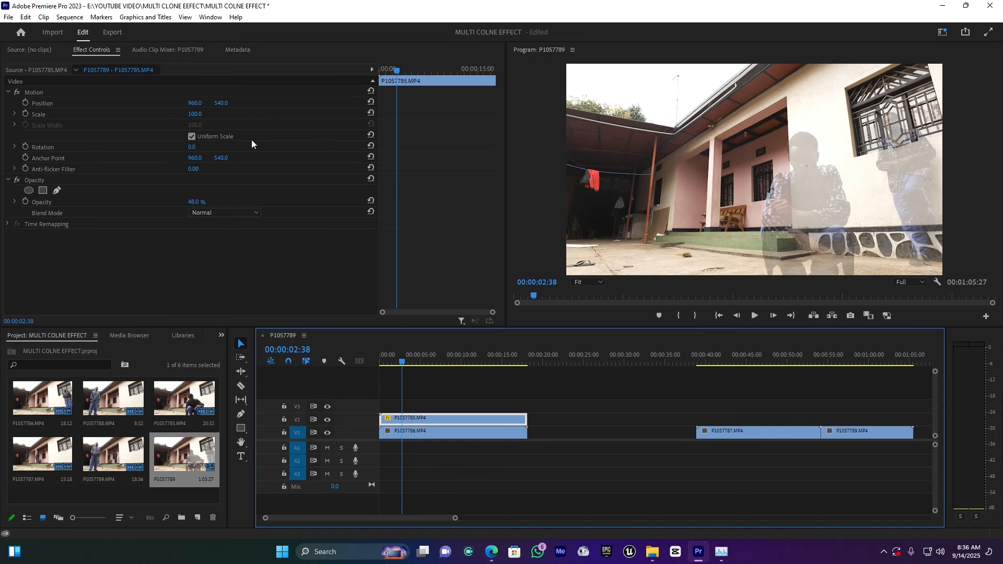
Draw a closed freehand opacity mask around the seated man on P1057785.MP4, keeping the man leaning on the wall outside it
click(56, 190)
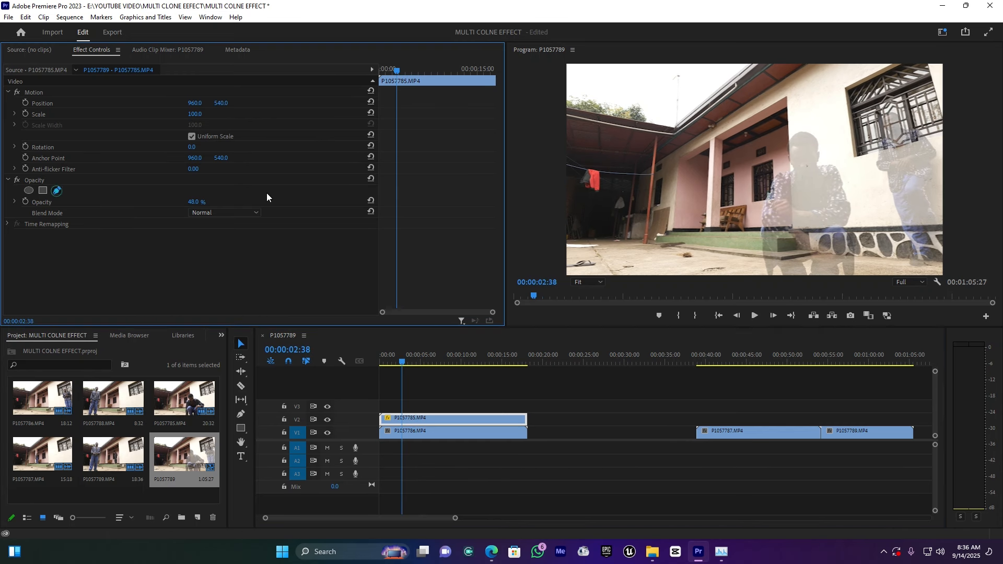
key(space)
key(space)
drag(409, 361, 512, 350)
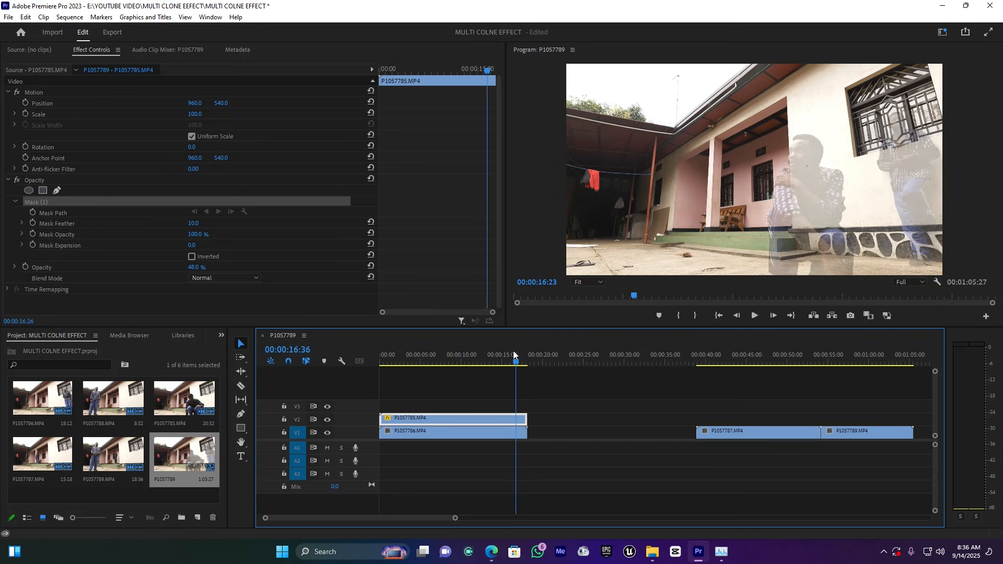
click(913, 272)
click(896, 252)
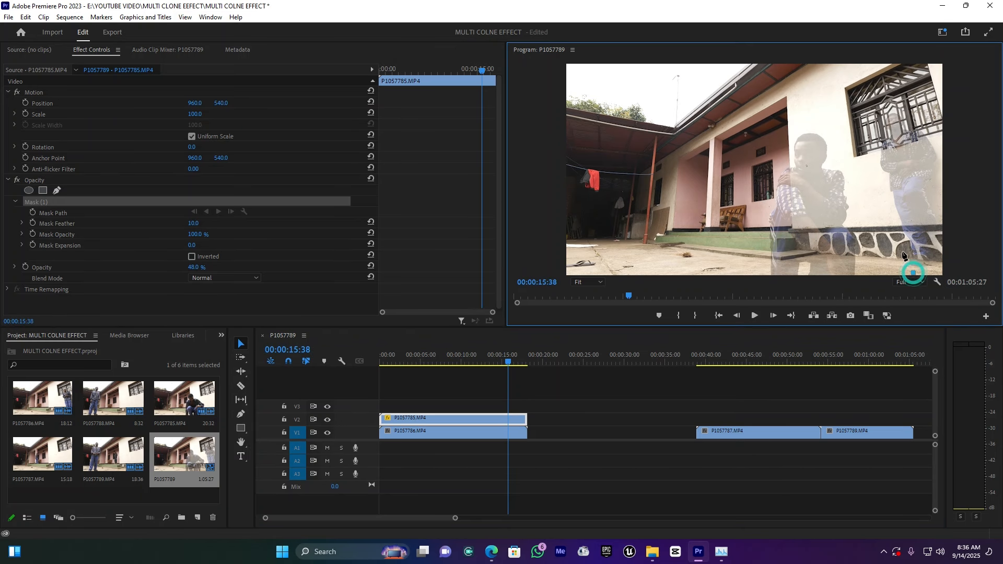
click(885, 199)
click(871, 155)
click(846, 121)
click(826, 104)
click(794, 106)
click(755, 126)
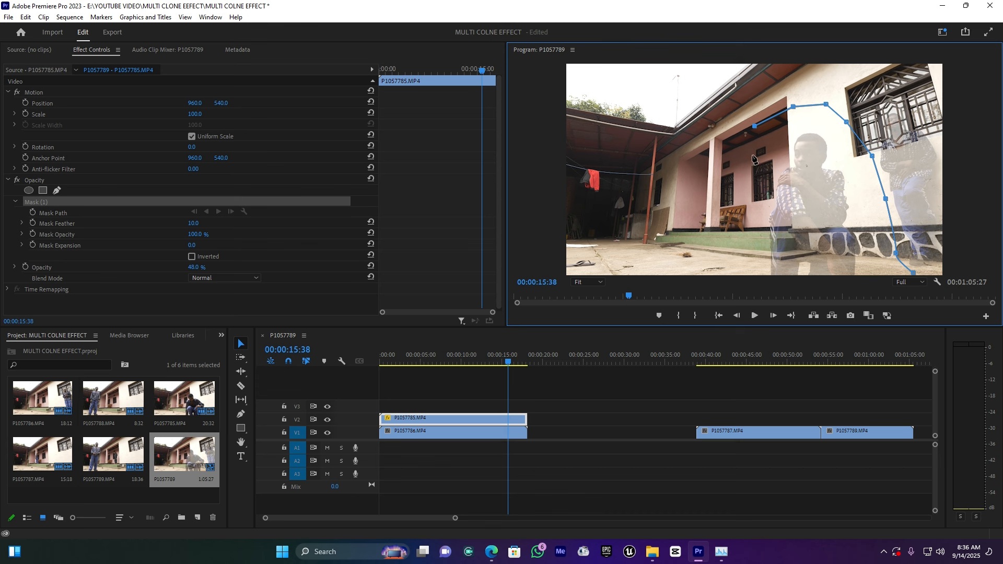
click(748, 152)
click(742, 182)
click(742, 207)
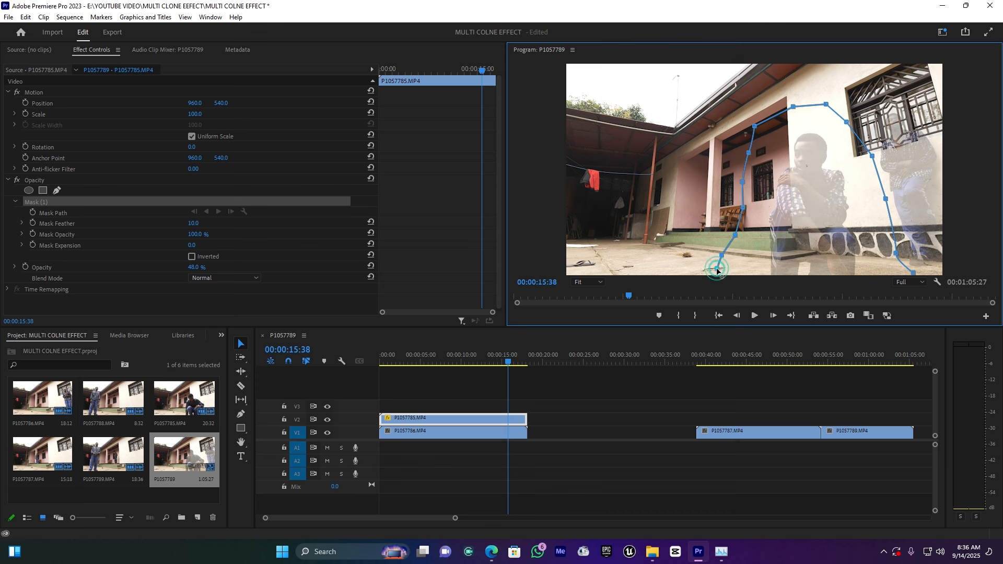
drag(716, 278, 717, 284)
click(913, 273)
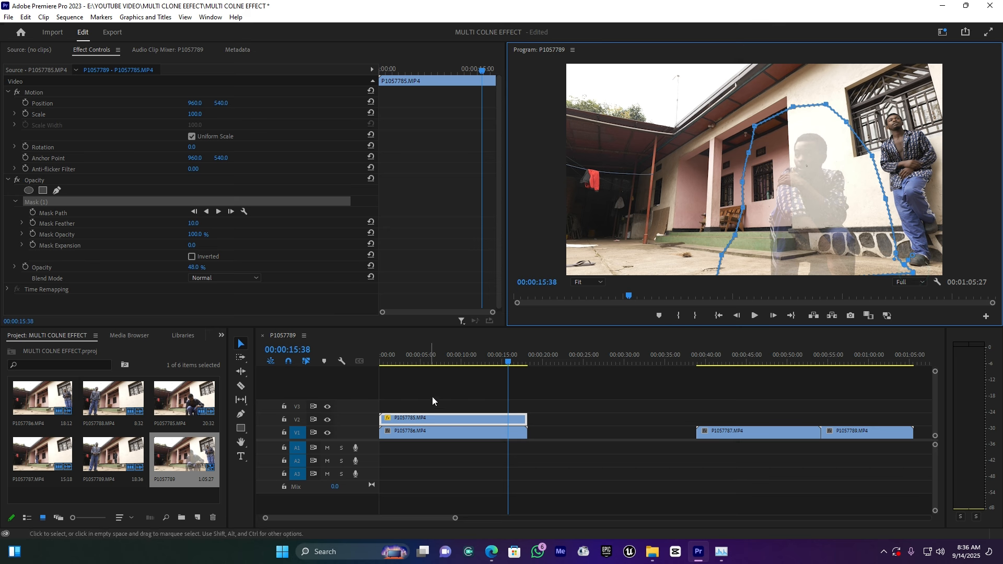
Extend the mask outward beside the seated man's outstretched arm at 00:00:09:02 and scrub through the clip to check it
mouse_move(438, 358)
mouse_down()
mouse_move(402, 360)
mouse_move(453, 353)
mouse_up()
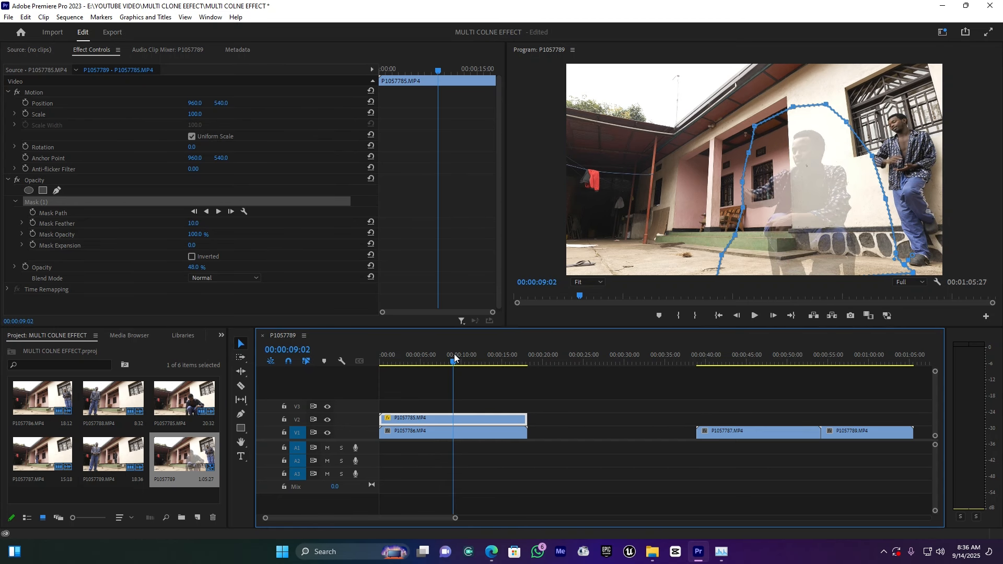
click(744, 207)
drag(744, 209, 729, 181)
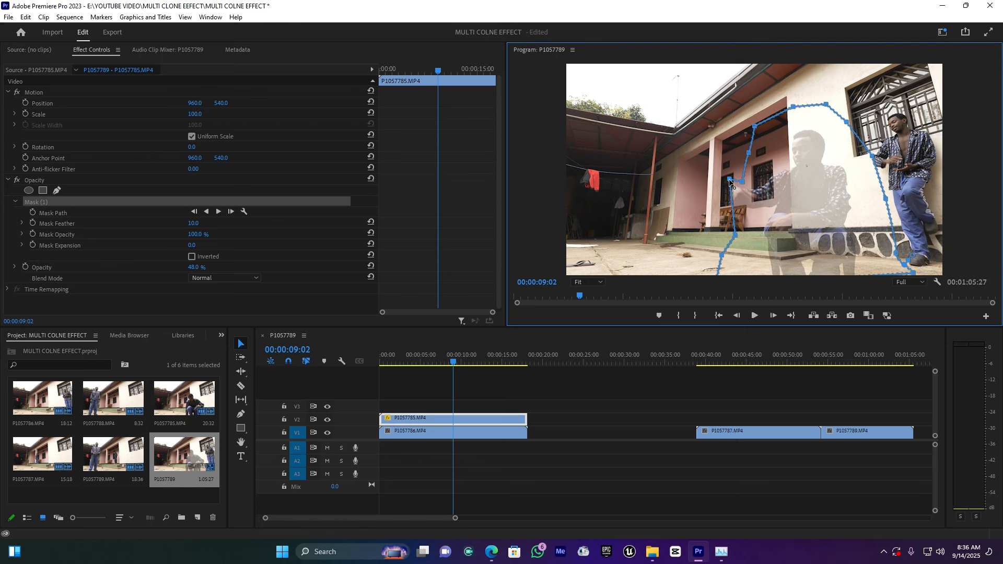
drag(455, 362, 508, 365)
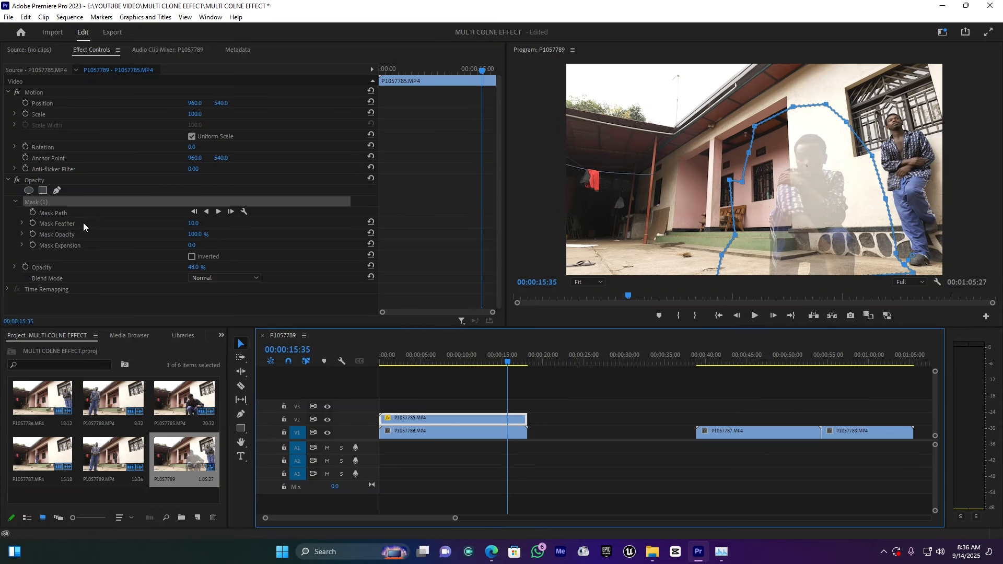
Set the opacity of P1057785.MP4 to 100% and play back the two-clone composite
scroll(117, 183, down, 1)
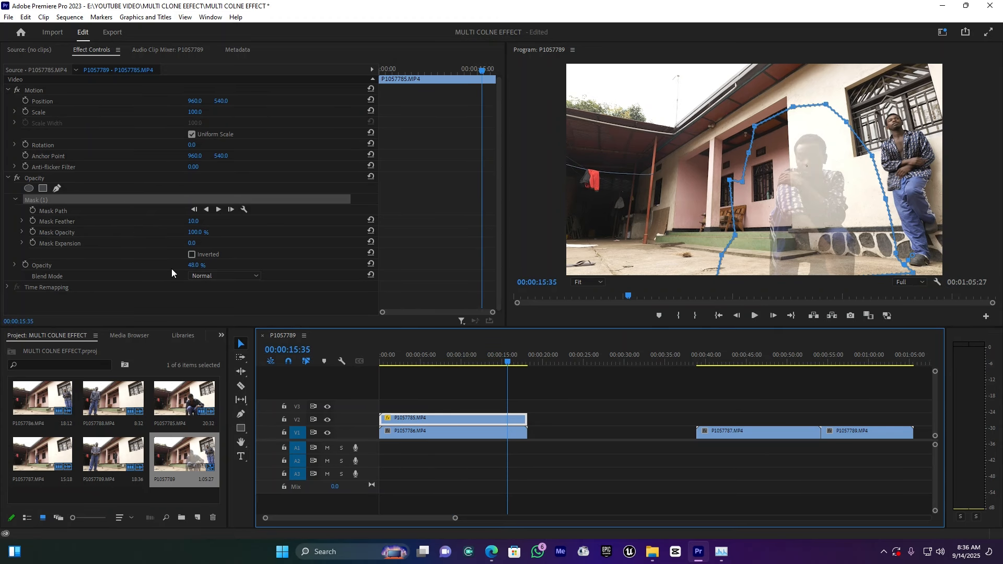
drag(195, 265, 227, 265)
key(space)
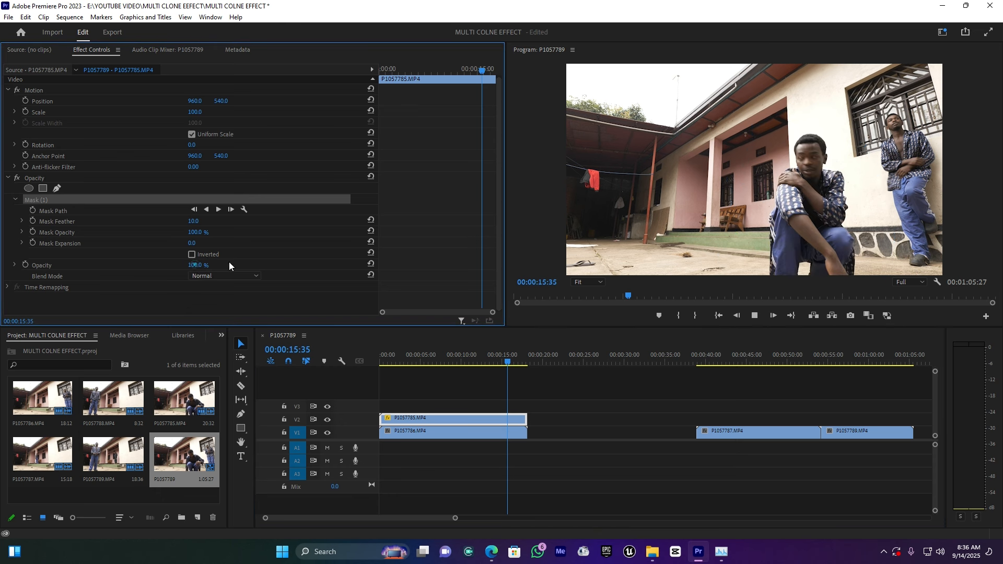
key(space)
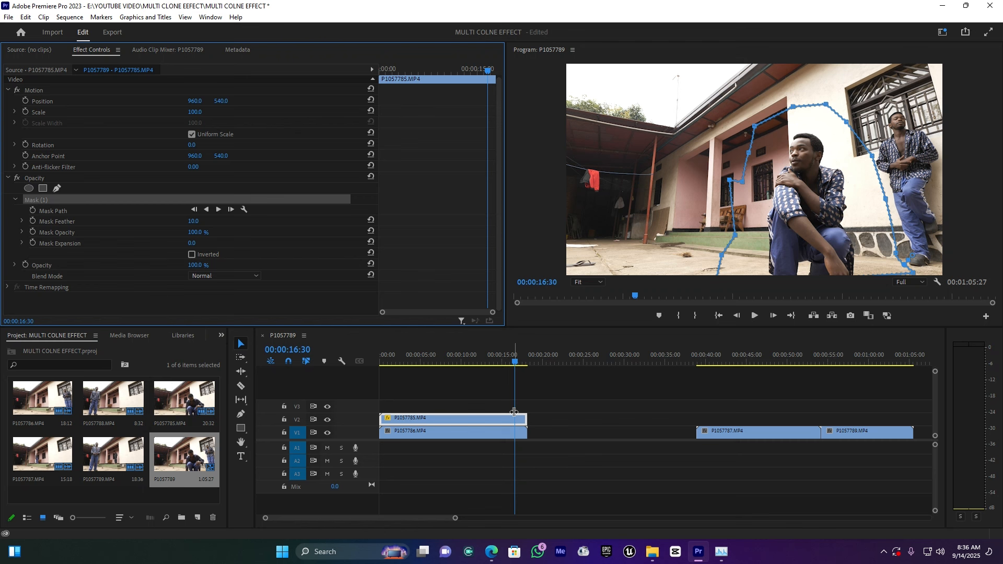
Move P1057787.MP4 to the start of V3 above the other two clips and preview it
drag(755, 431, 434, 401)
click(416, 358)
key(space)
key(space)
Lower the opacity of P1057787.MP4 on V3 to 65% and go to 00:00:02:41
click(415, 406)
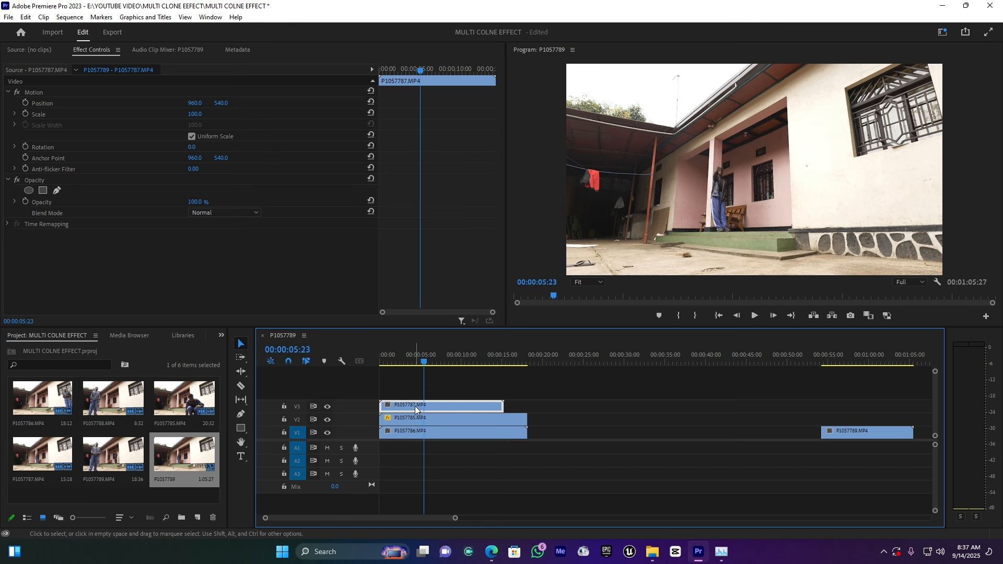
drag(196, 201, 184, 202)
mouse_move(418, 359)
mouse_down()
mouse_move(379, 359)
mouse_move(431, 358)
mouse_move(402, 360)
mouse_up()
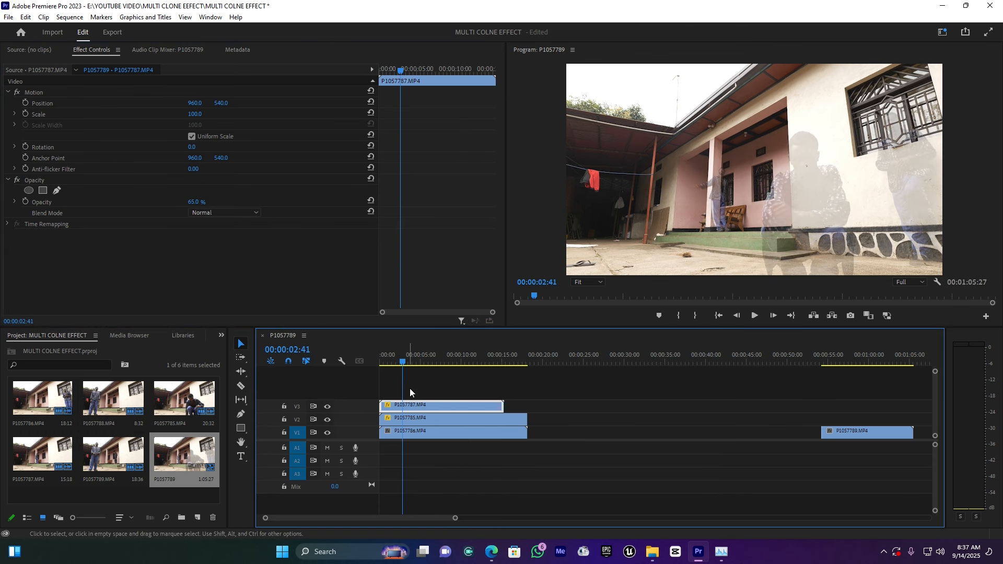
Draw a closed freehand opacity mask around the man standing by the porch pillar on P1057787.MP4
click(418, 406)
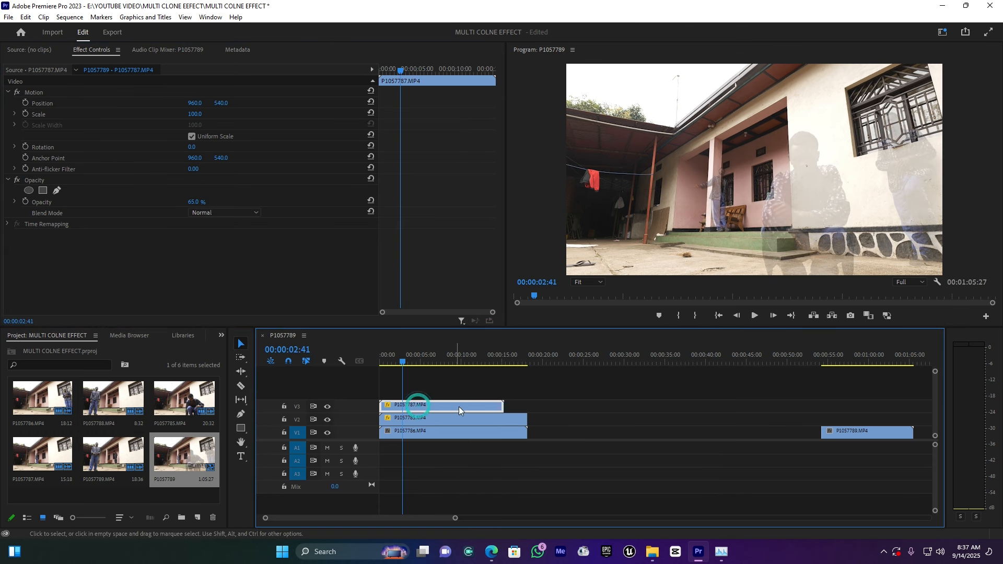
click(56, 190)
click(719, 150)
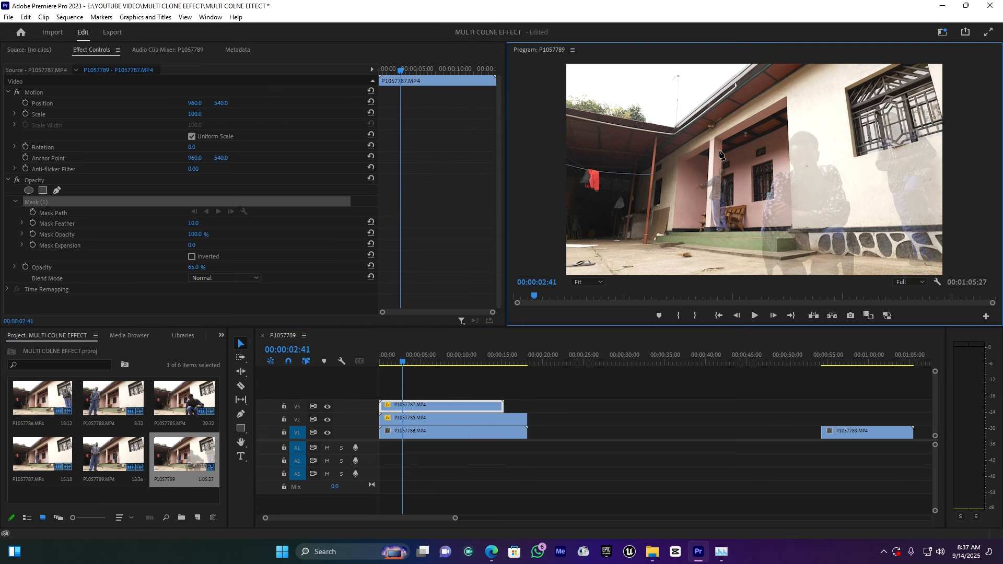
click(692, 164)
click(747, 200)
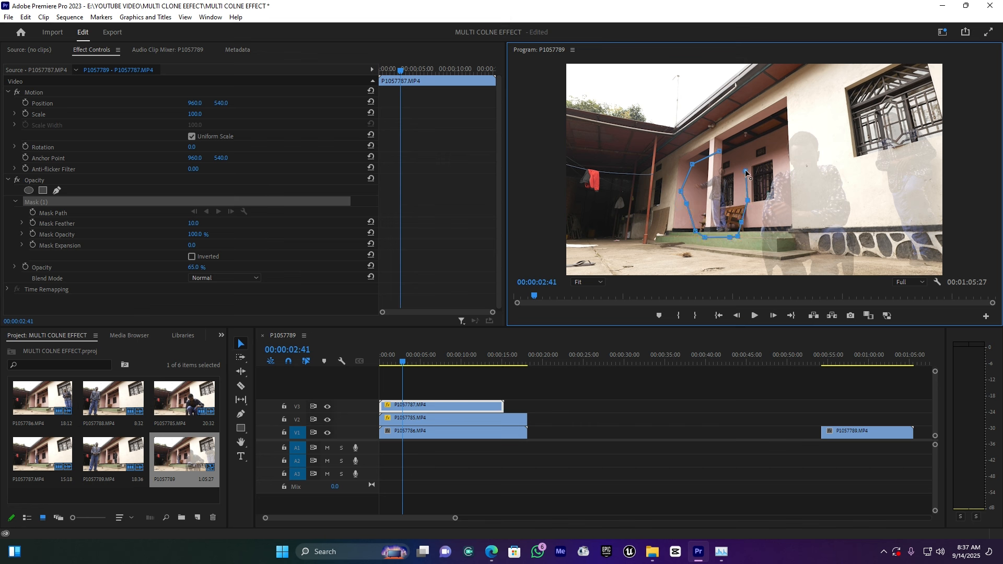
click(719, 151)
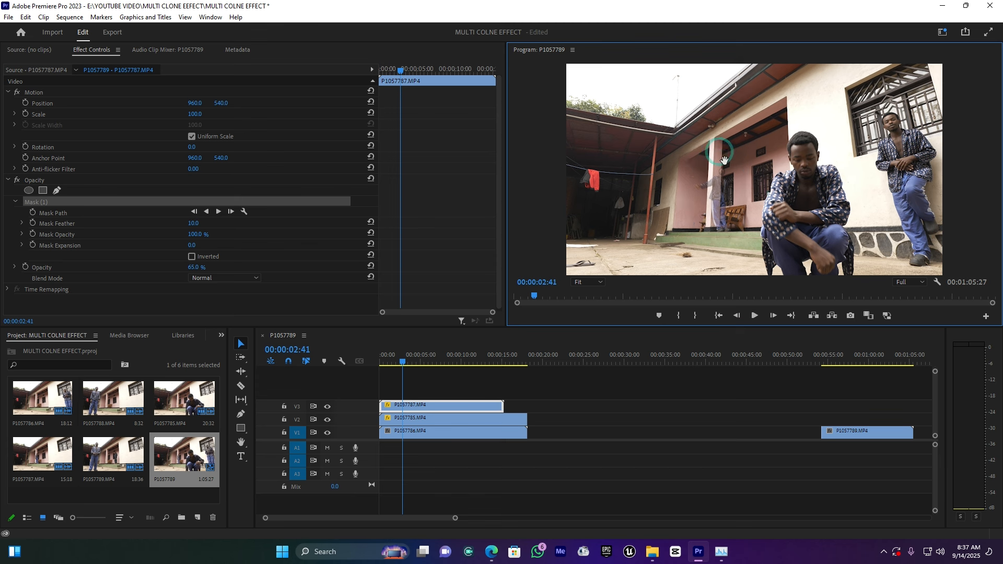
Set the opacity of the masked P1057787.MP4 clip to 100%
click(437, 409)
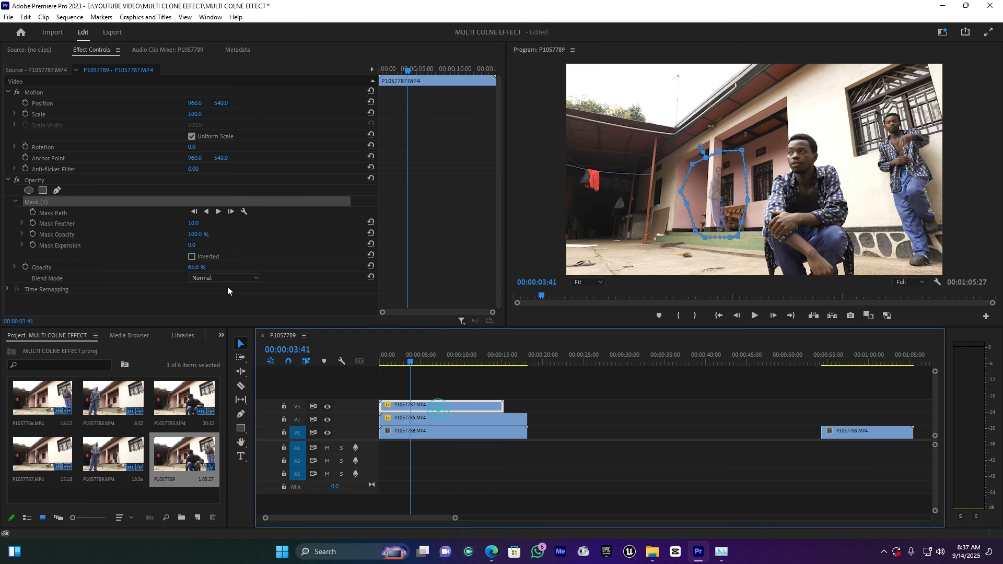
drag(193, 267, 212, 267)
click(408, 363)
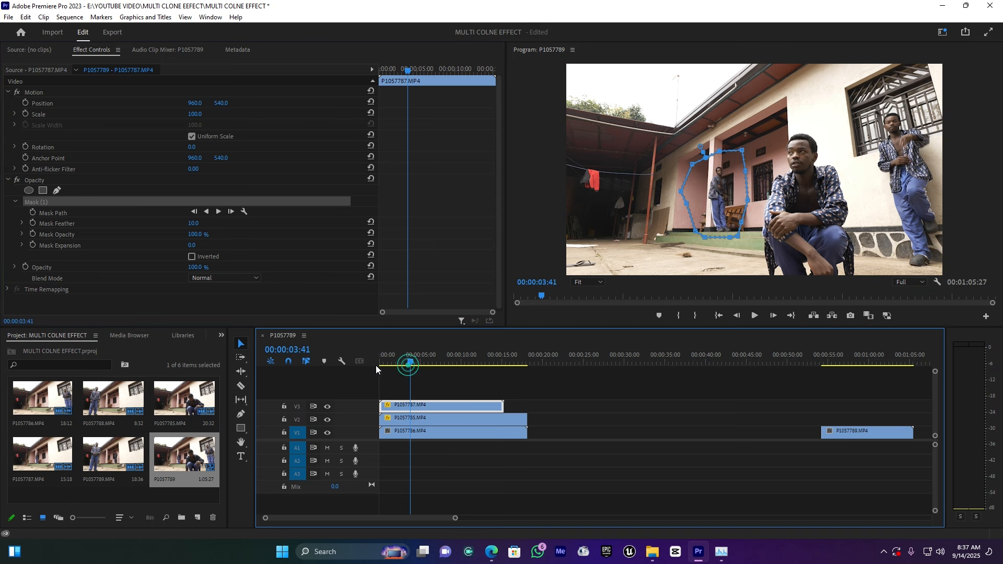
Play through the composite, pull the porch mask's edge inward away from the seated man's hand, and preview the change
click(389, 361)
drag(388, 364, 424, 365)
key(space)
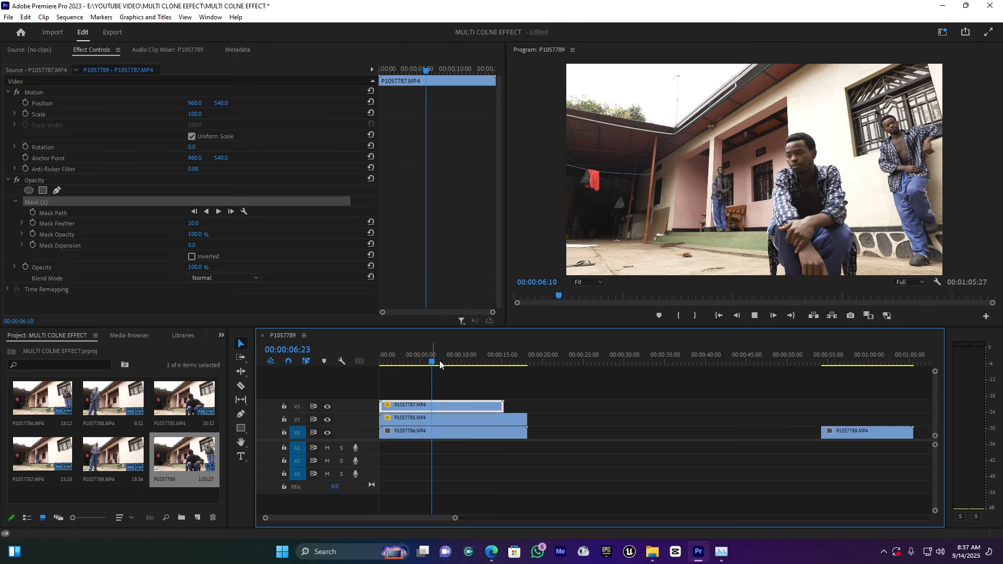
key(space)
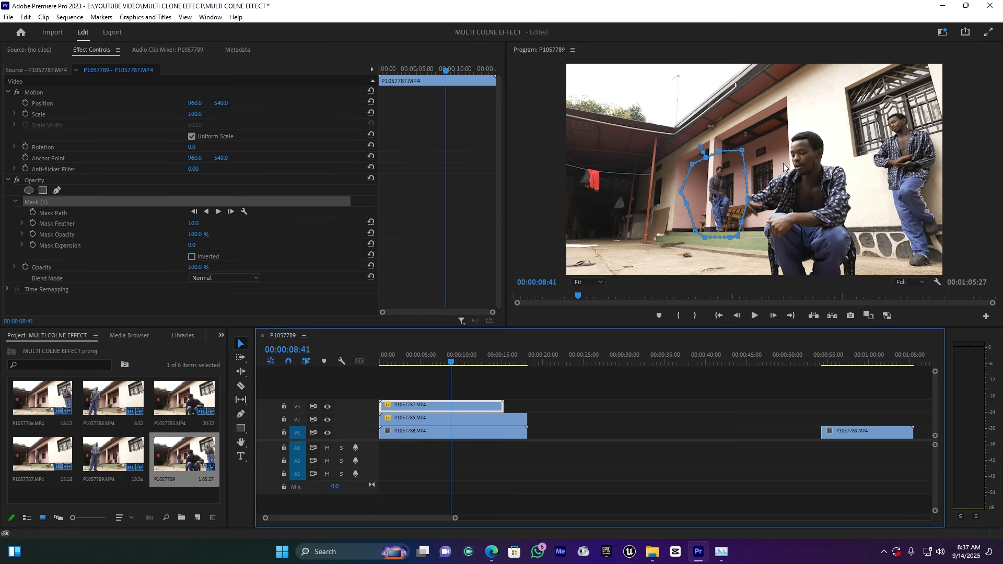
click(747, 201)
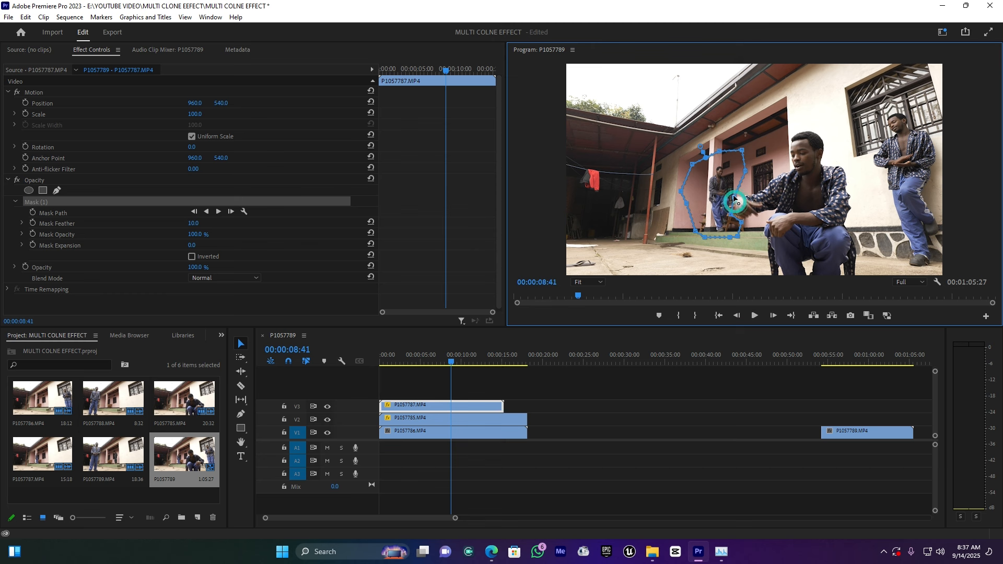
drag(427, 358, 412, 359)
key(space)
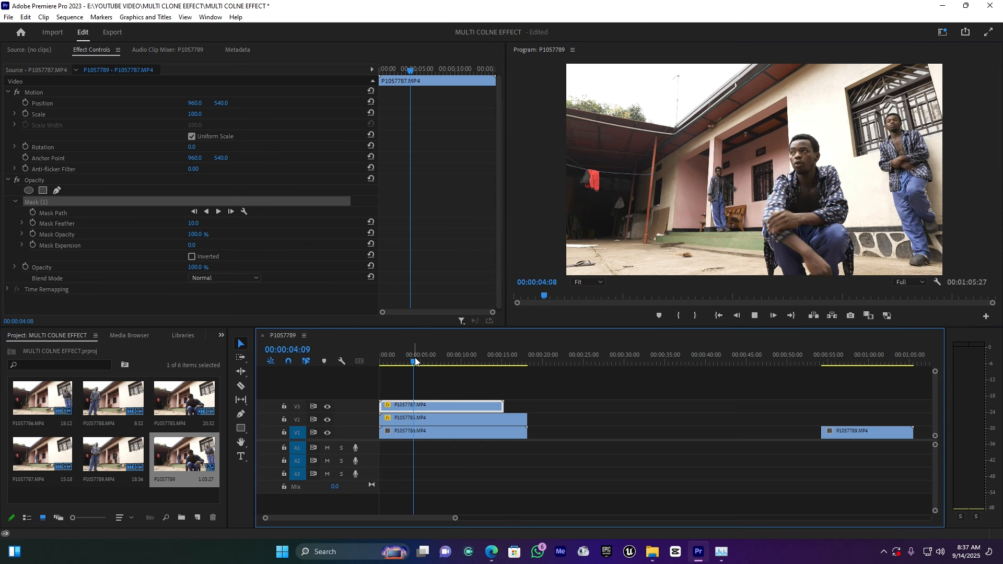
key(space)
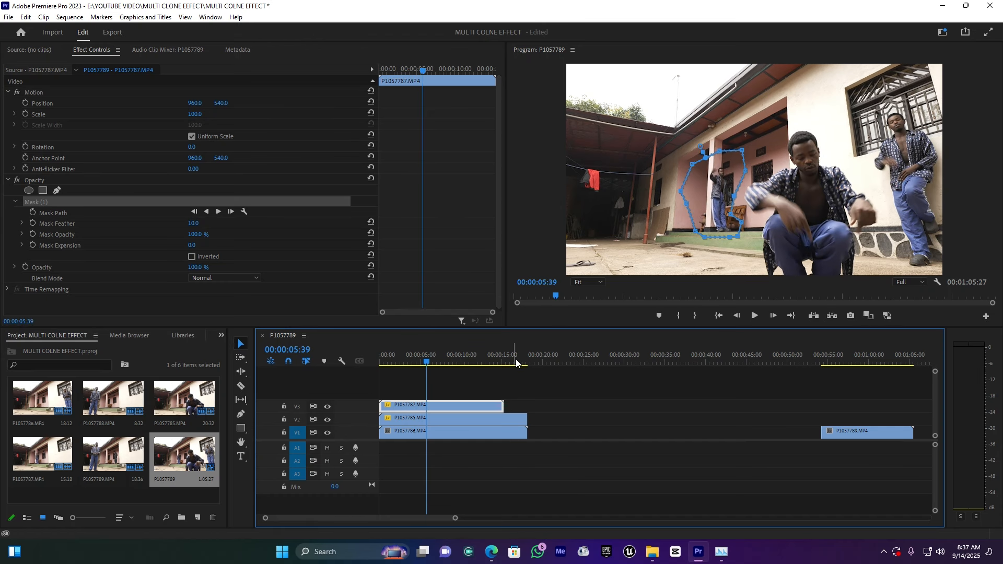
Move P1057789.MP4 to the start of the sequence on V4, preview it, and go to 00:00:02:06
drag(838, 430, 396, 390)
key(space)
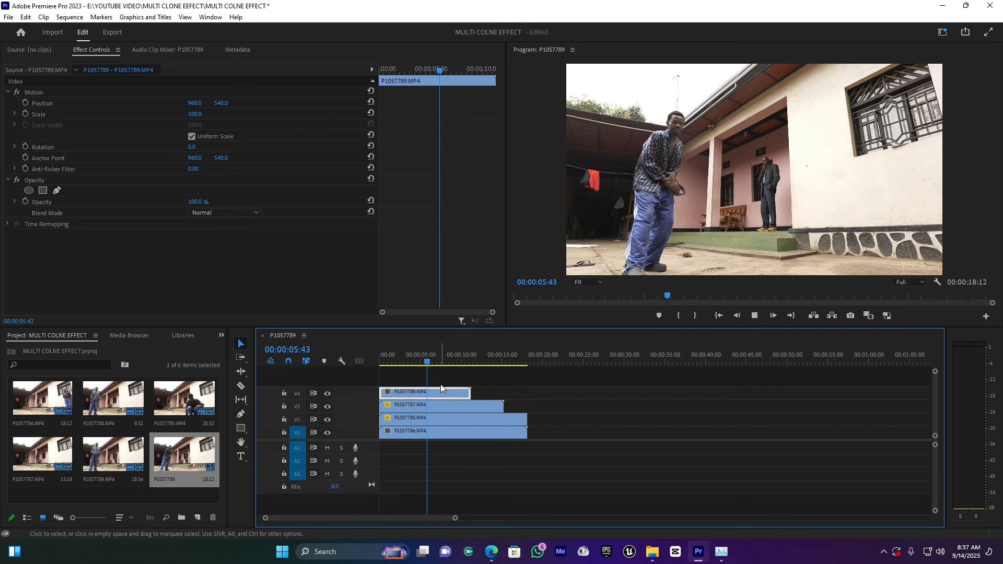
key(space)
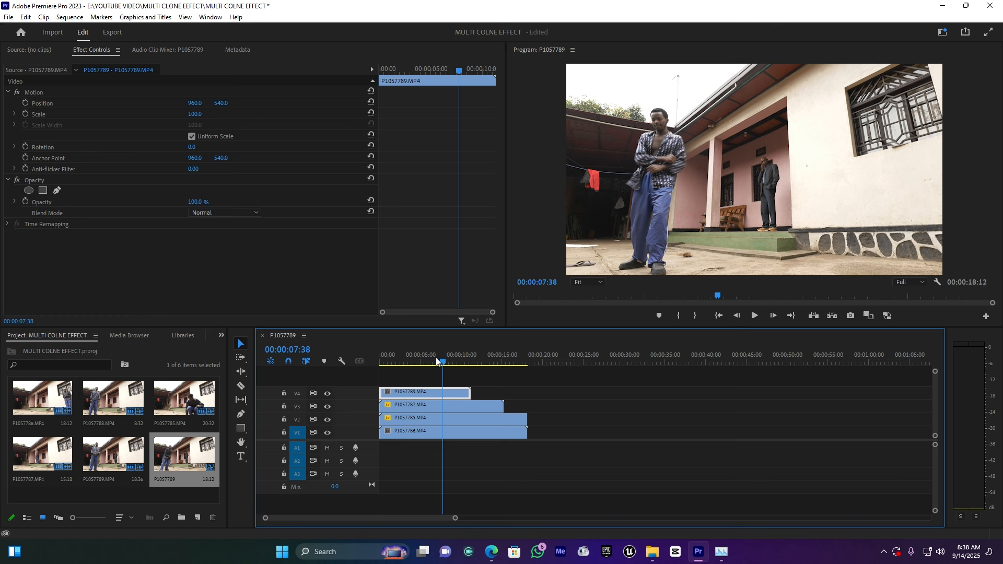
drag(441, 366, 396, 371)
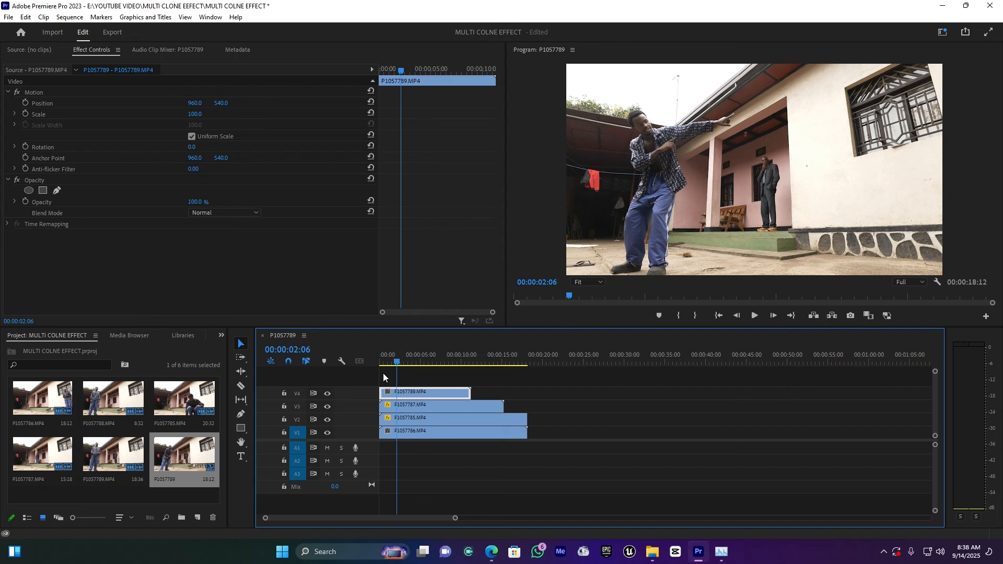
Draw a closed freehand opacity mask on P1057789.MP4 around the standing man with the outstretched arm, down to the frame's lower edge
click(60, 188)
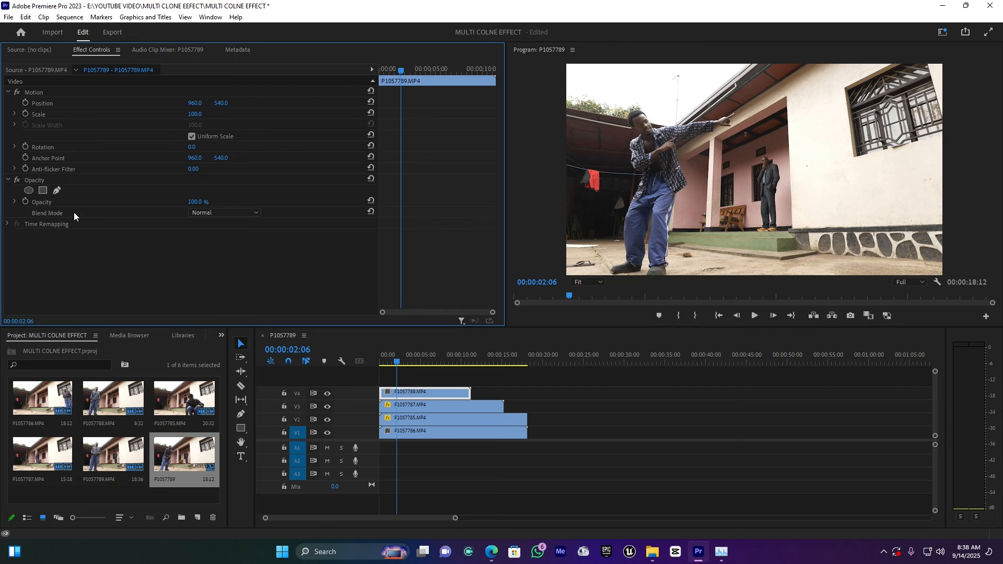
click(59, 192)
click(579, 77)
click(677, 77)
click(768, 86)
click(737, 127)
click(720, 140)
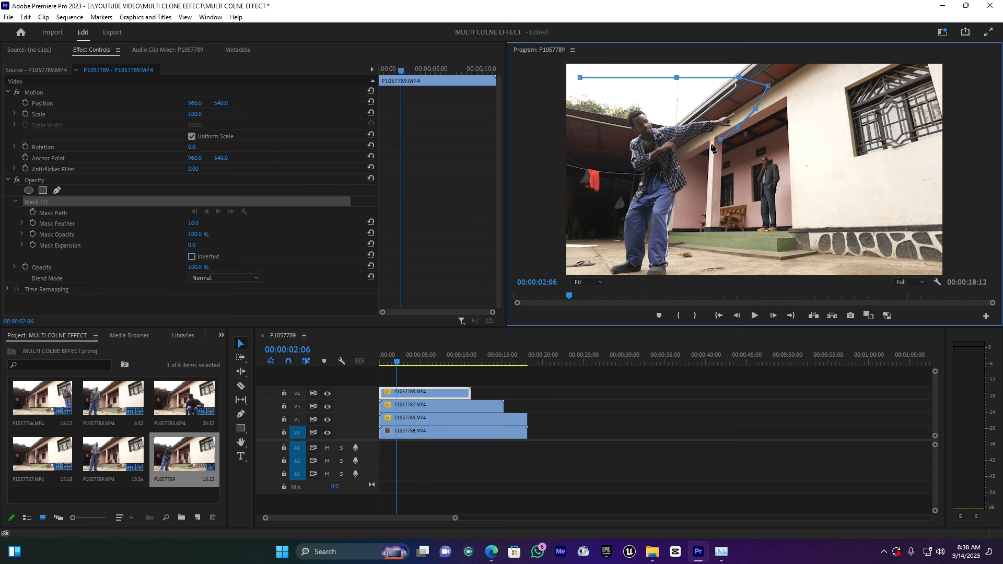
click(695, 157)
click(690, 178)
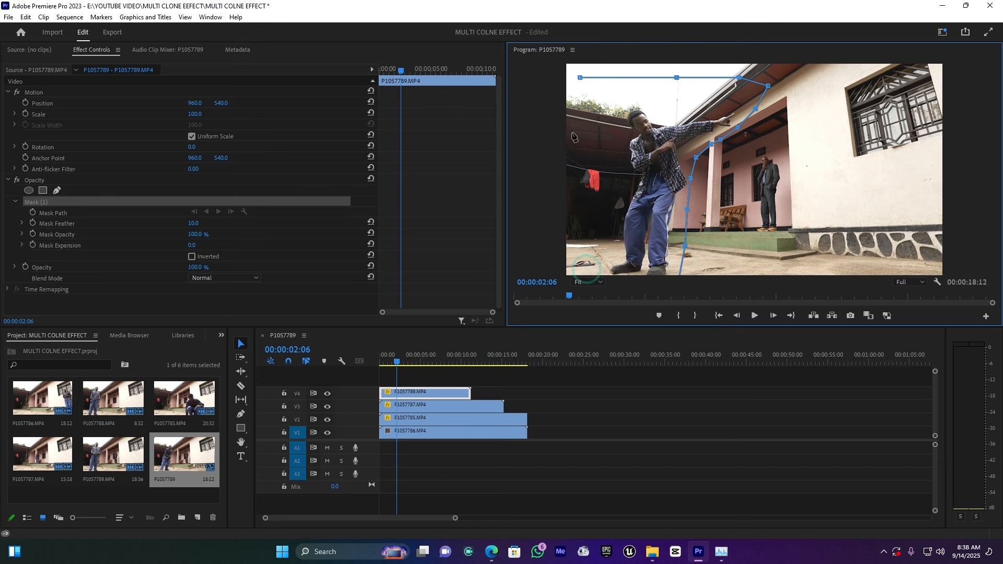
click(580, 78)
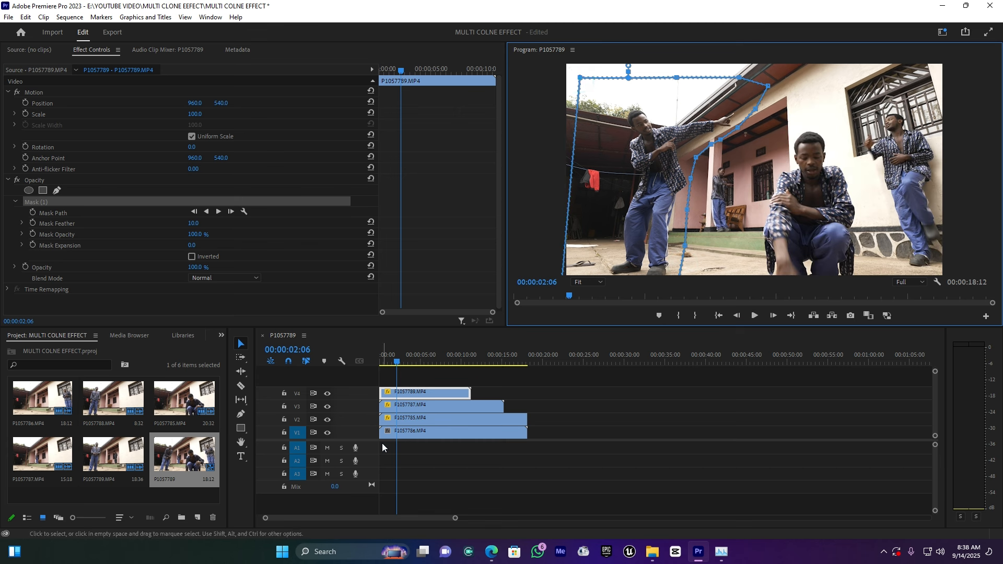
Preview the composite and, at 00:00:01:33, widen the P1057789.MP4 mask's edge away from the standing man's arm toward the porch
drag(396, 363, 342, 360)
key(space)
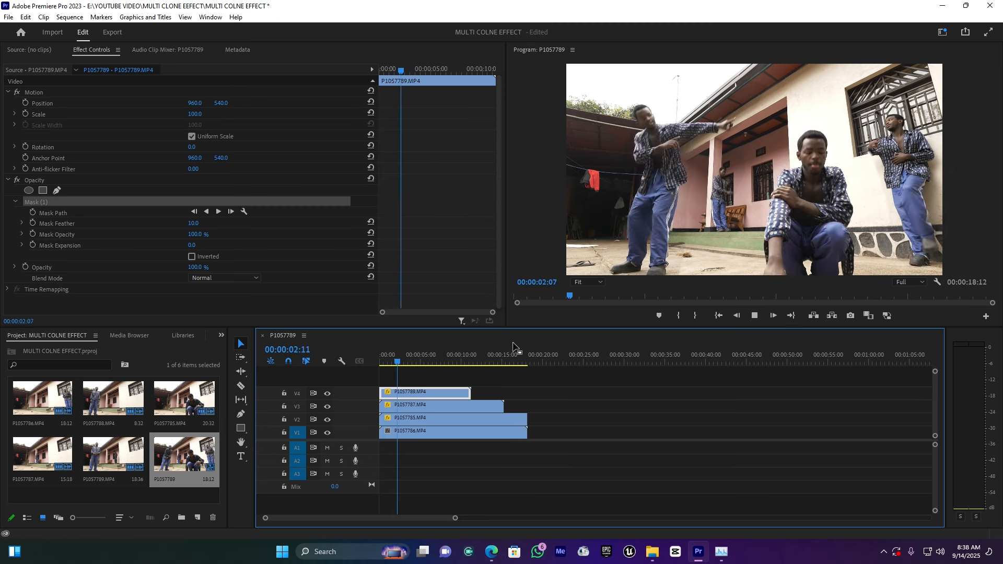
key(space)
click(390, 362)
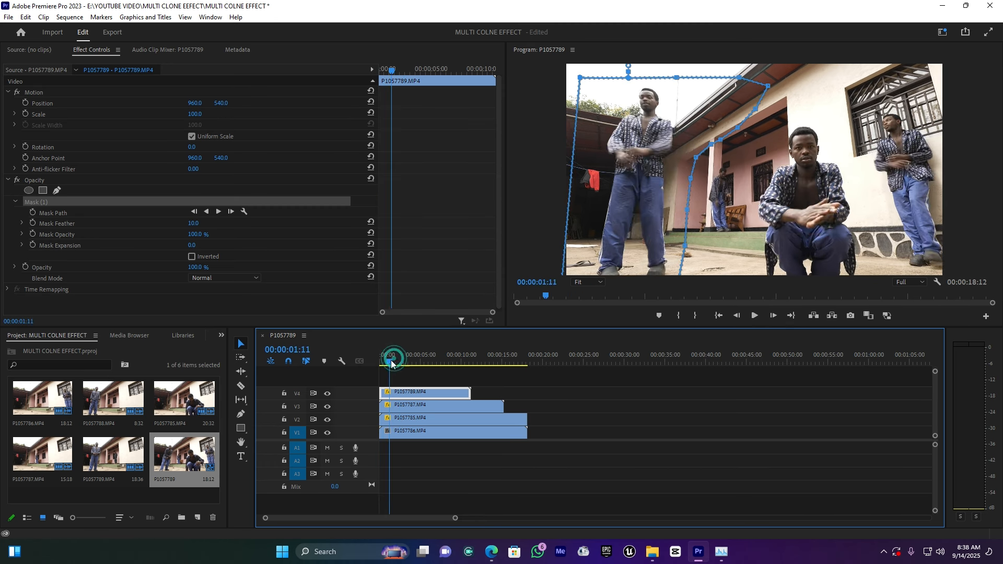
drag(397, 361, 393, 362)
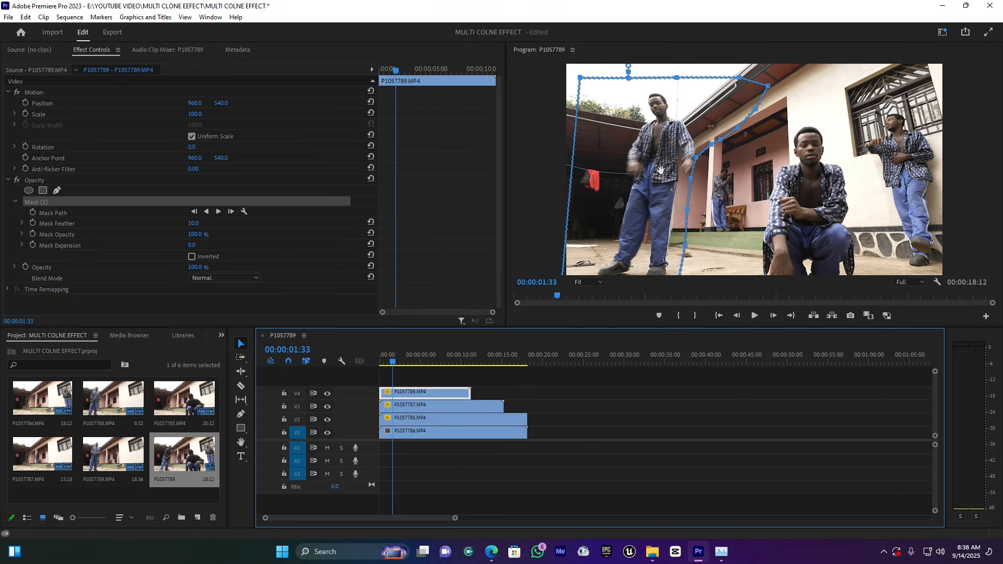
drag(696, 158, 695, 187)
Play the composite from the start to check all four clones, and return to 00:00:00:42
drag(390, 362, 363, 371)
key(space)
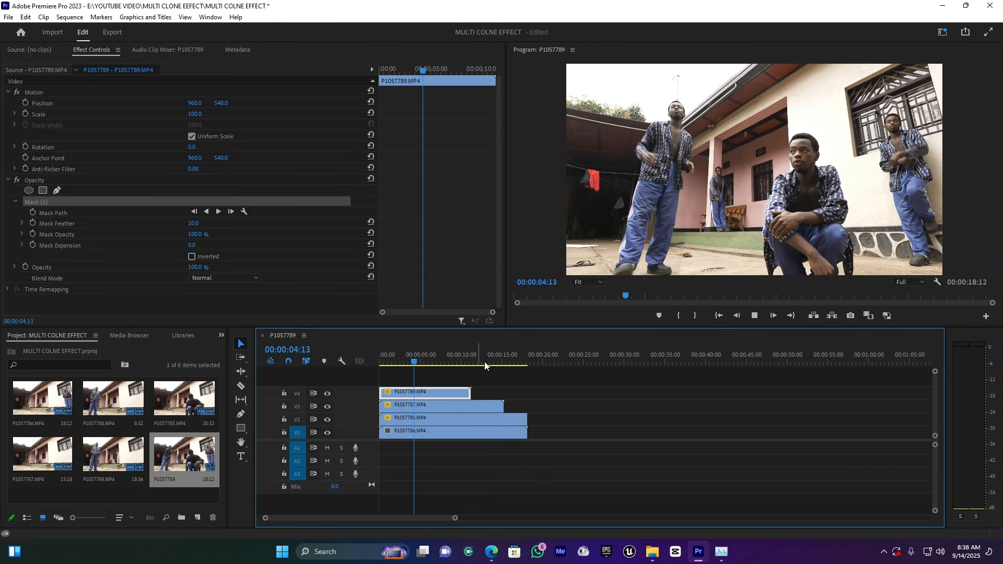
key(space)
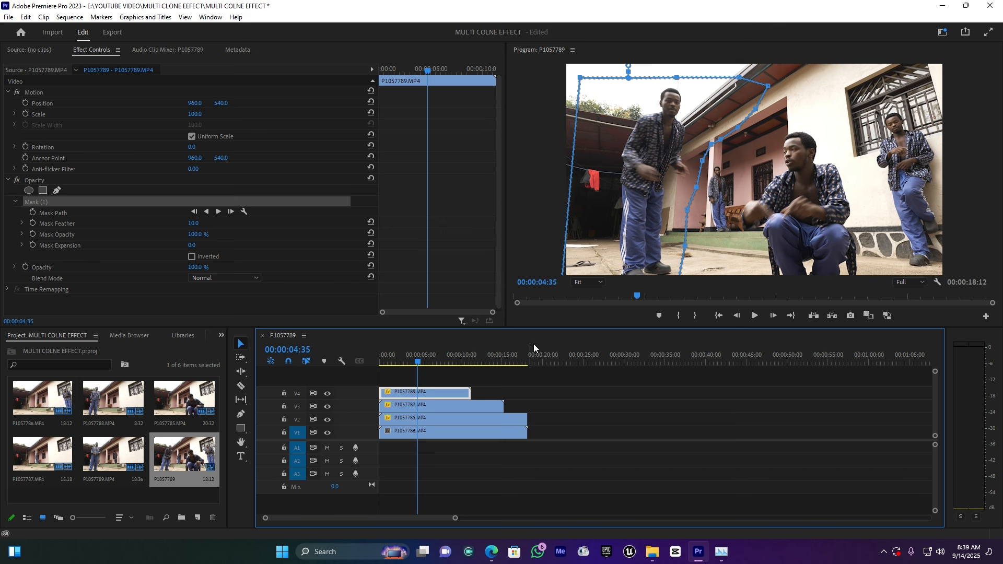
key(space)
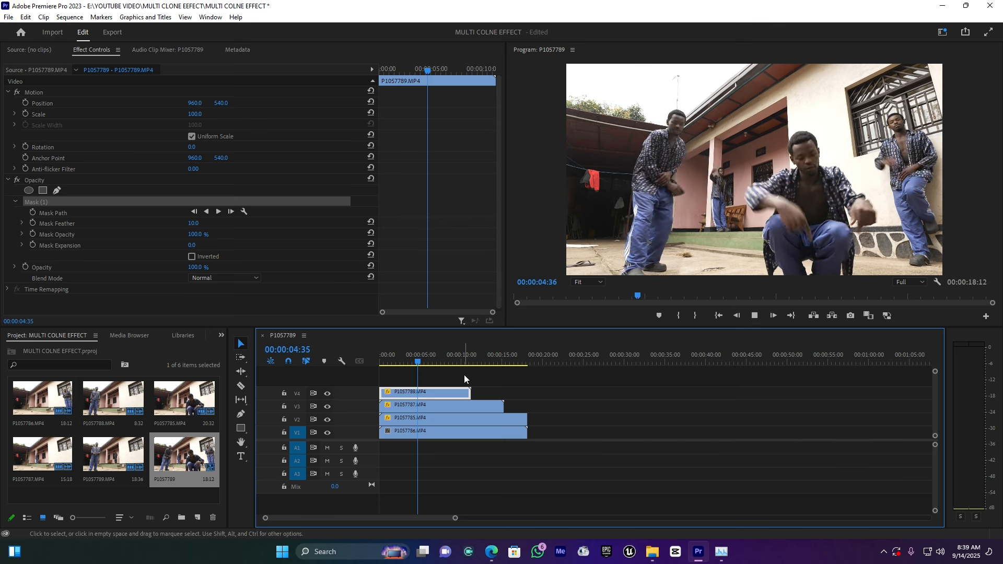
key(space)
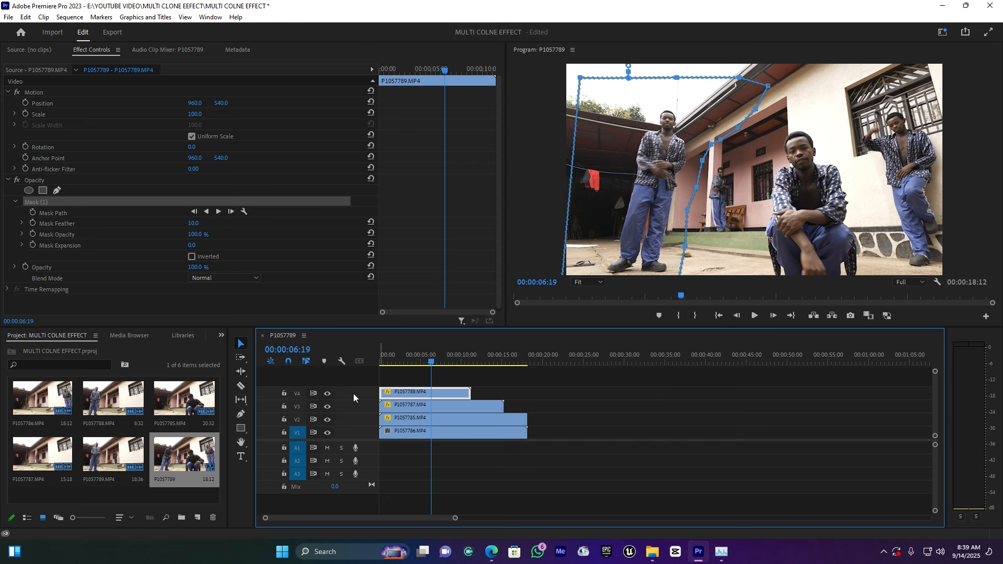
click(388, 357)
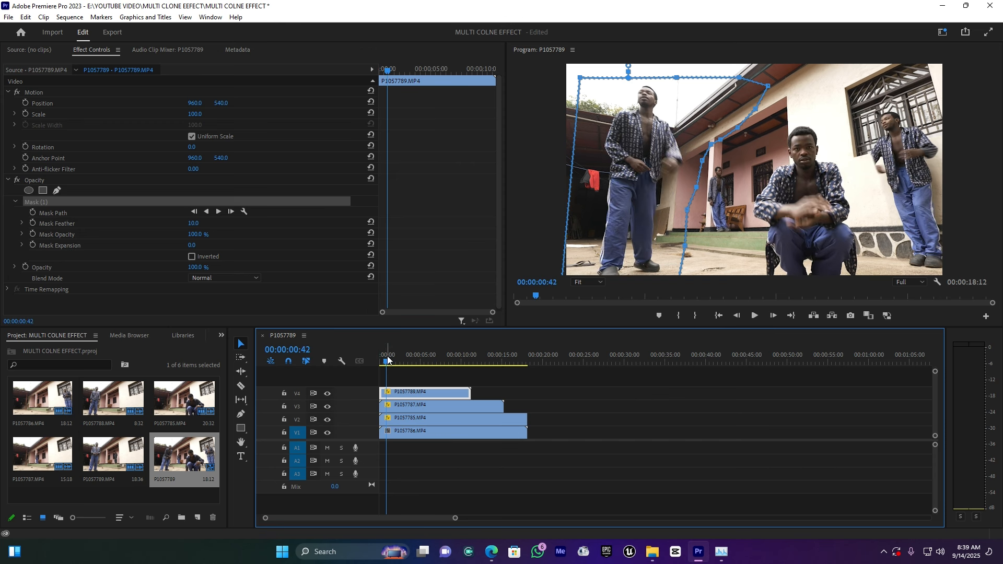